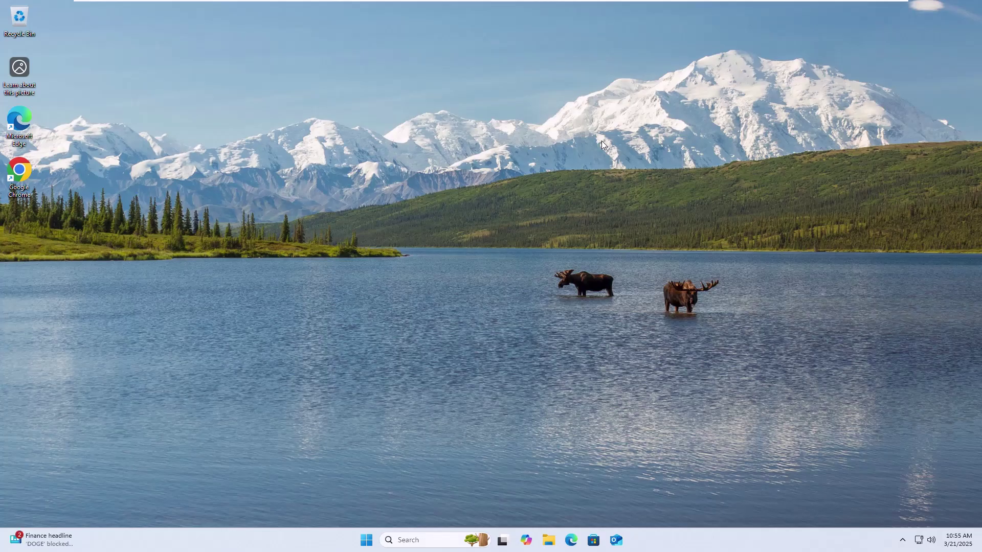
# Step: Refresh the desktop, then permanently delete drive C: system files, including Windows Update Cleanup, with Disk Cleanup
pyautogui.rightClick(602, 140)
pyautogui.click(641, 189)
pyautogui.click(365, 540)
pyautogui.write('dis')
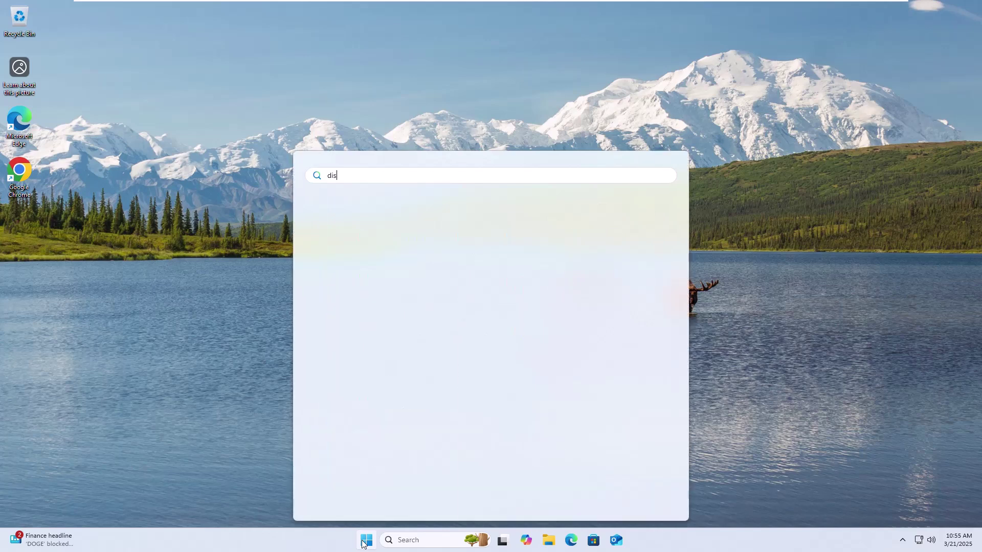
pyautogui.write('k cleanup')
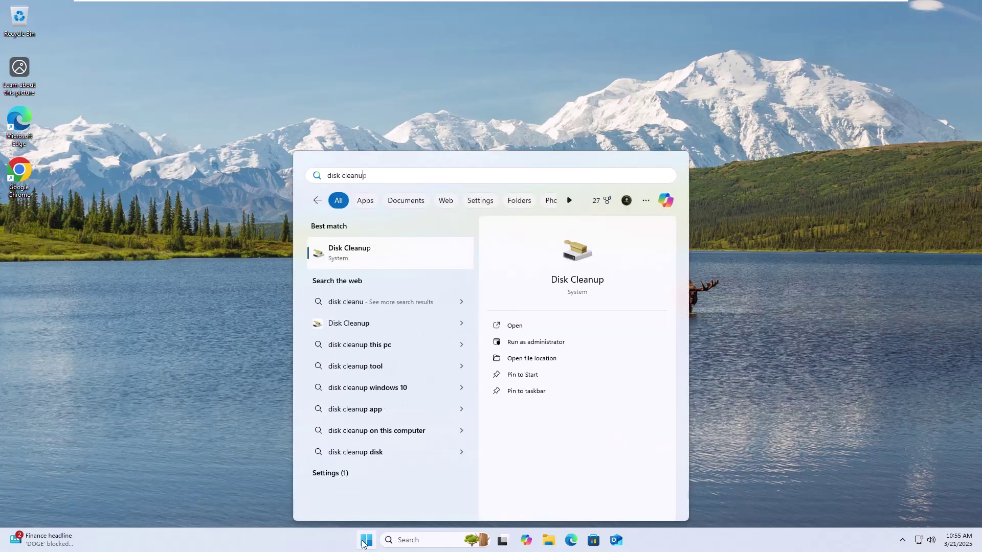
pyautogui.click(355, 261)
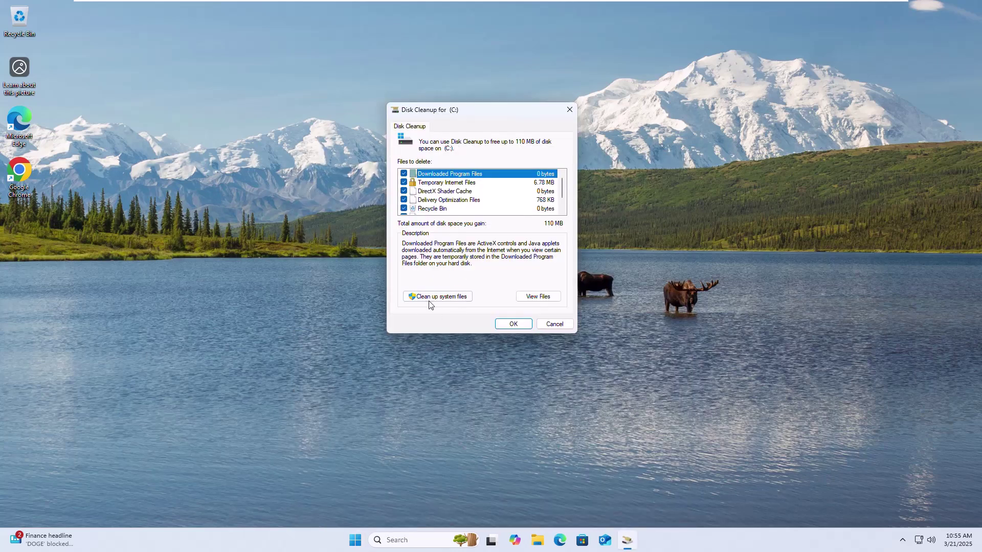
pyautogui.click(435, 301)
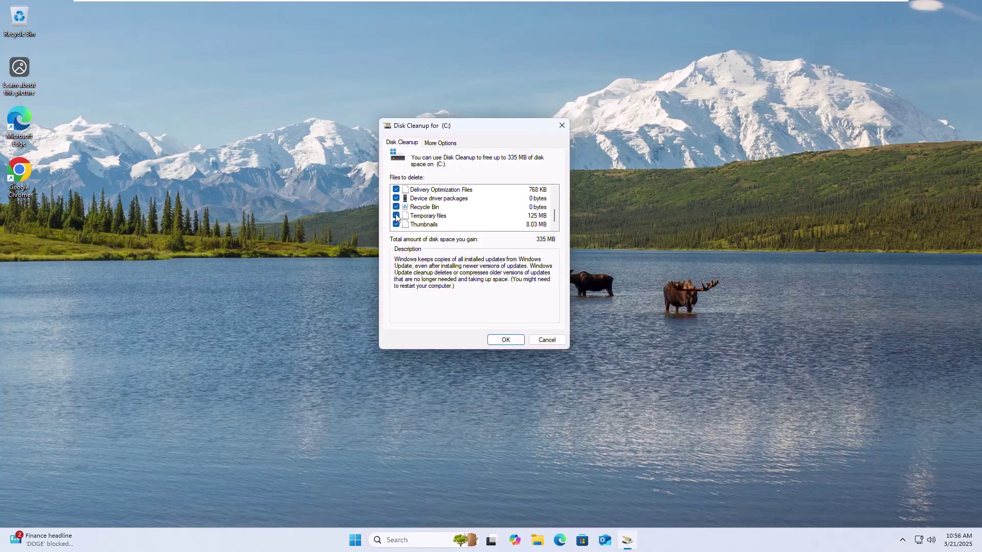
pyautogui.scroll(3, 405, 209)
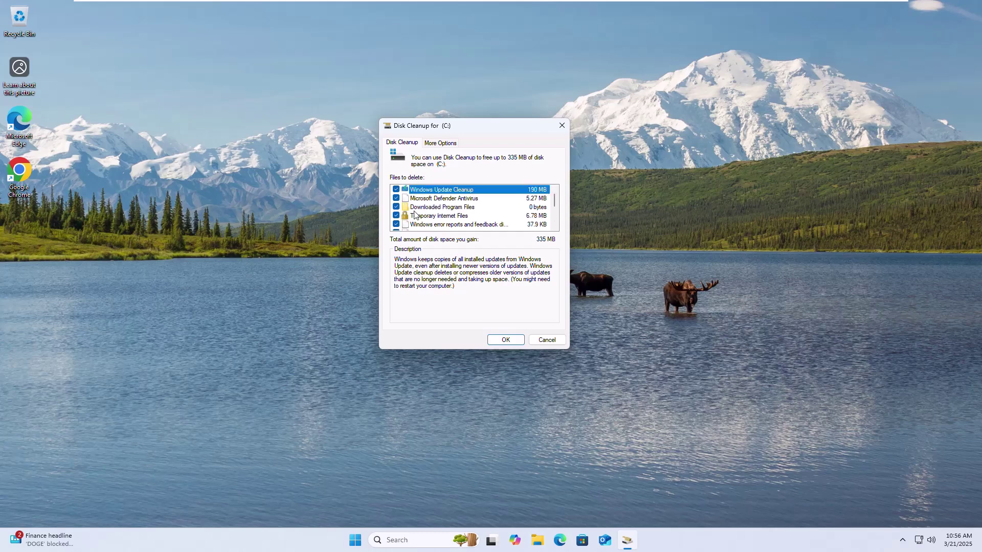
pyautogui.click(506, 340)
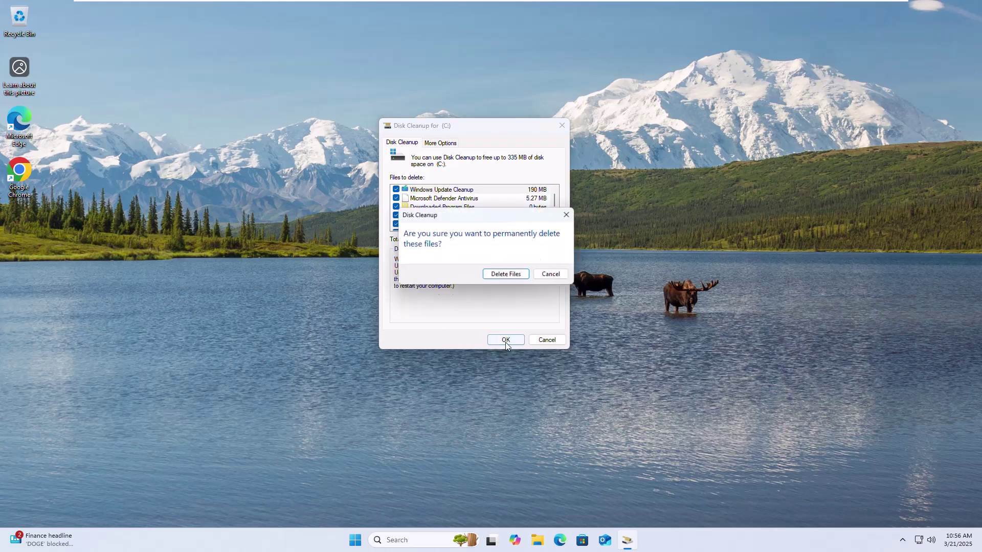
pyautogui.click(502, 276)
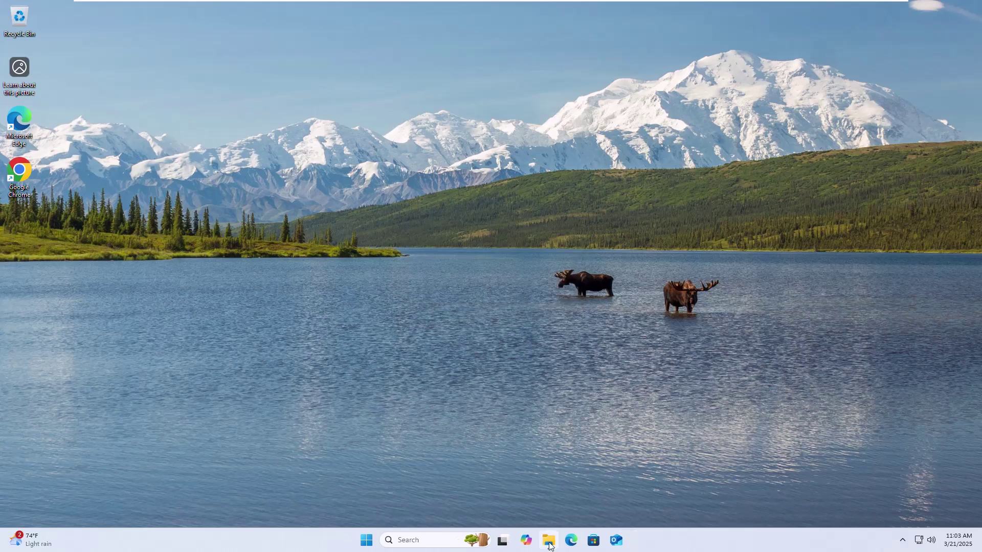
# Step: Scan Local Disk (C:) for errors from its Properties Tools tab, then close the dialogs
pyautogui.click(549, 540)
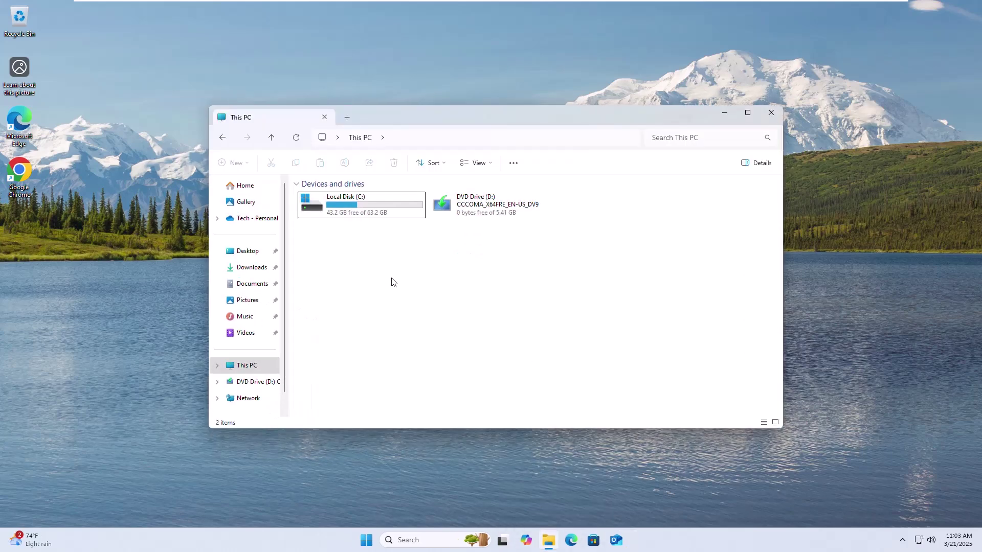
pyautogui.click(382, 212)
pyautogui.rightClick(381, 213)
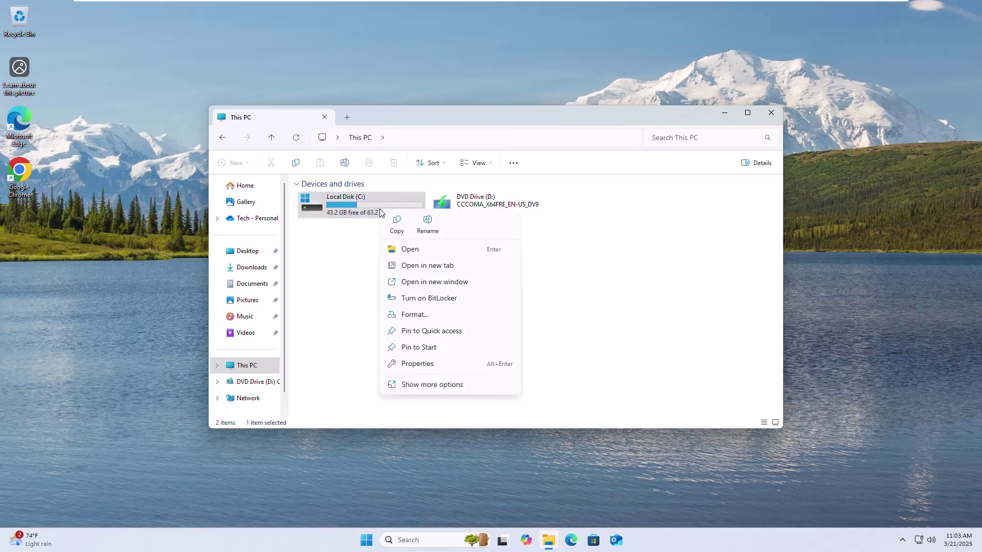
pyautogui.click(420, 364)
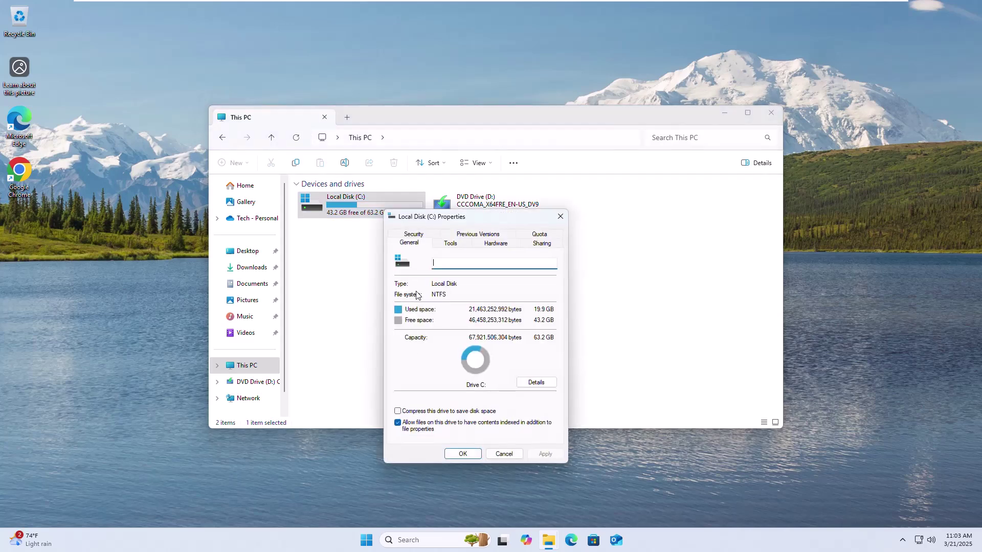
pyautogui.click(449, 243)
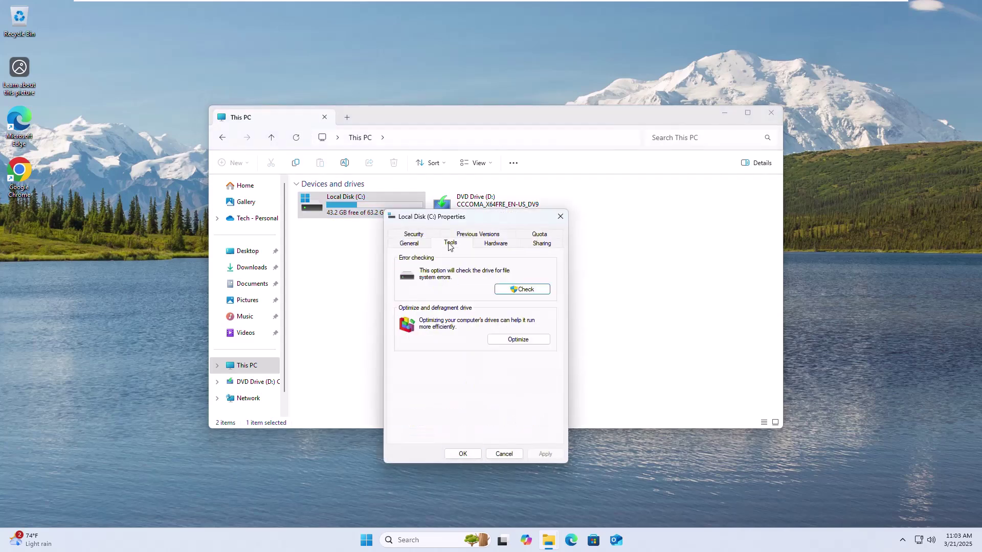
pyautogui.click(512, 294)
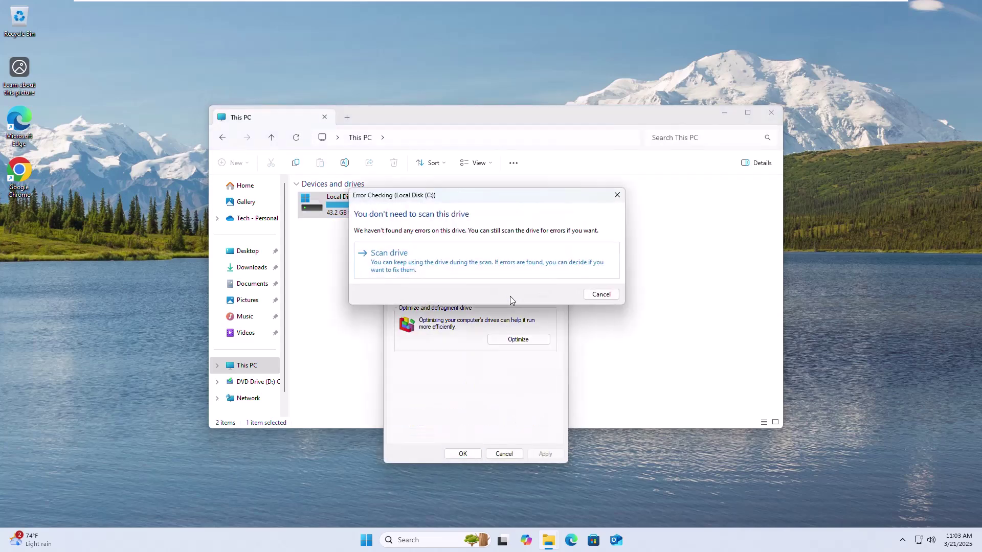
pyautogui.click(418, 276)
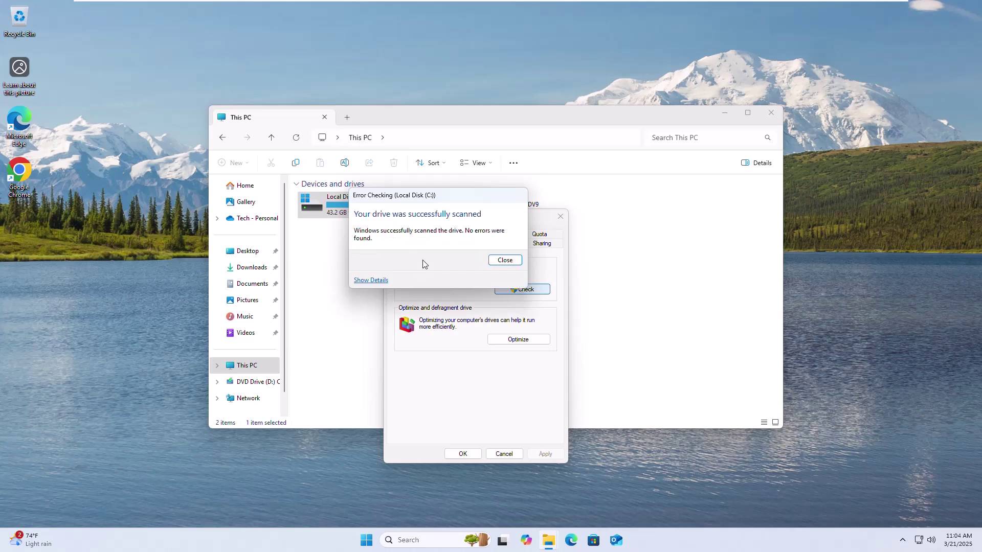
pyautogui.click(504, 261)
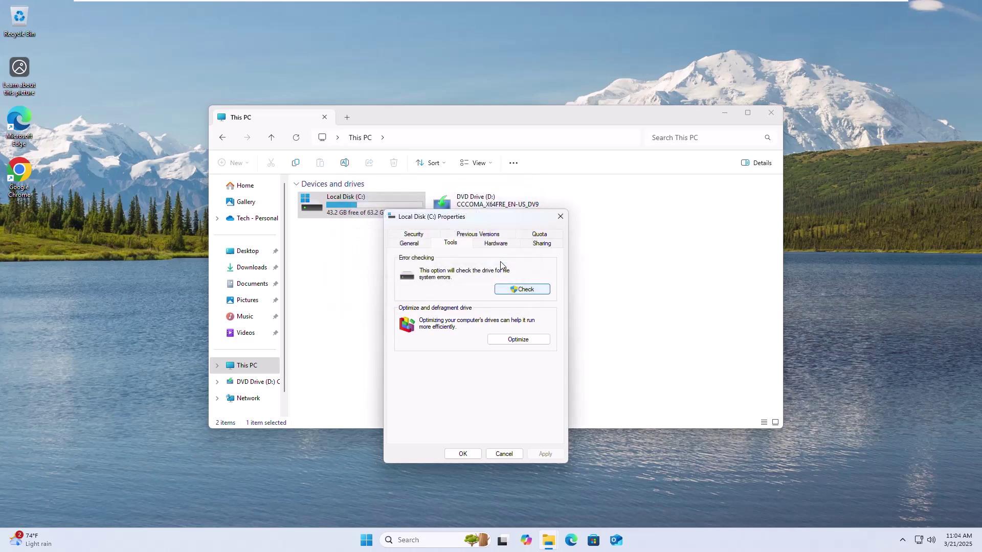
pyautogui.click(463, 454)
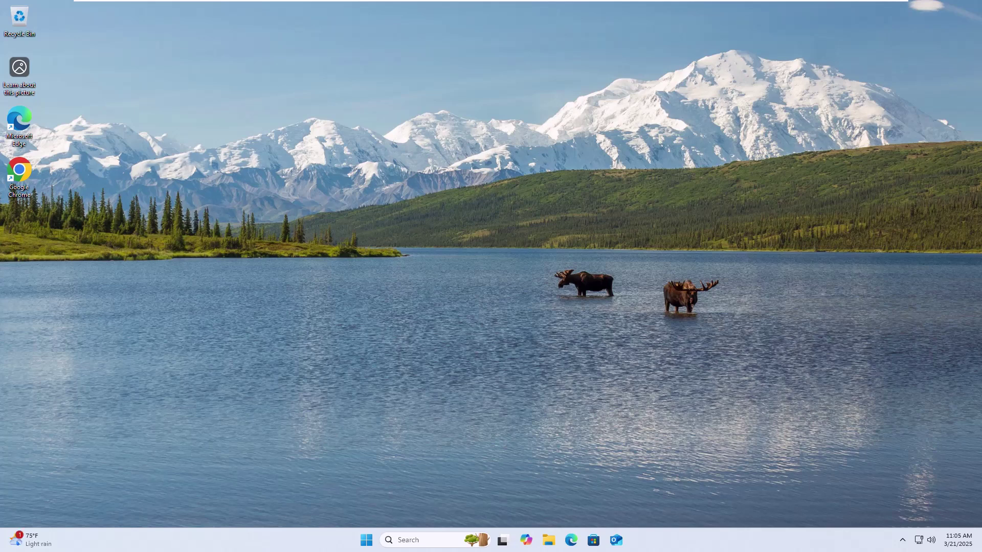
# Step: Launch Command Prompt as administrator from Start search and allow it to make changes
pyautogui.click(365, 539)
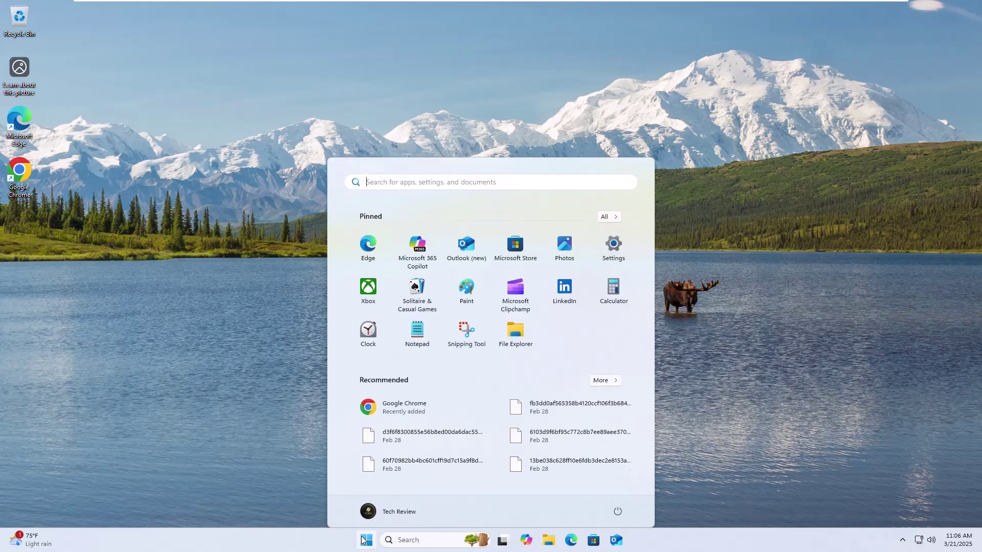
pyautogui.write('cmd')
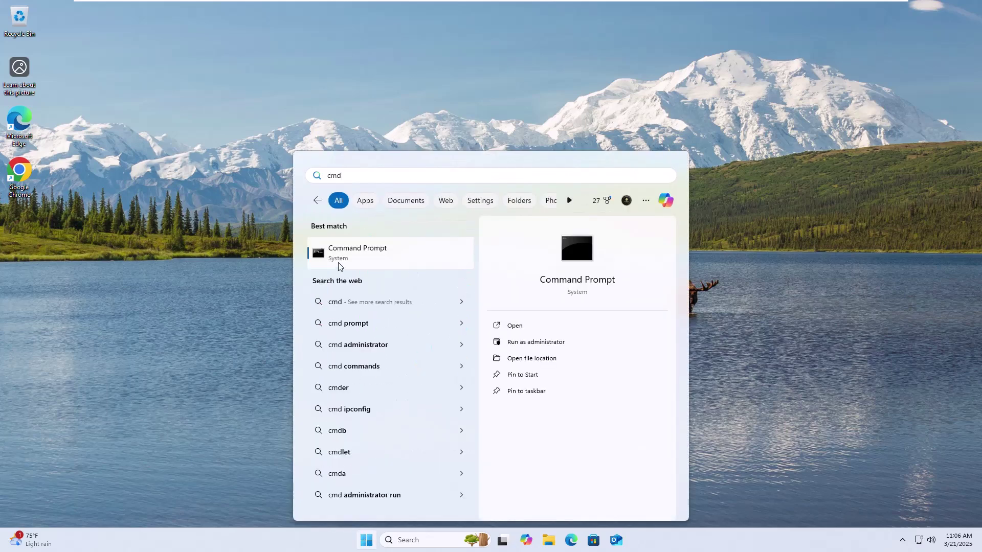
pyautogui.rightClick(367, 262)
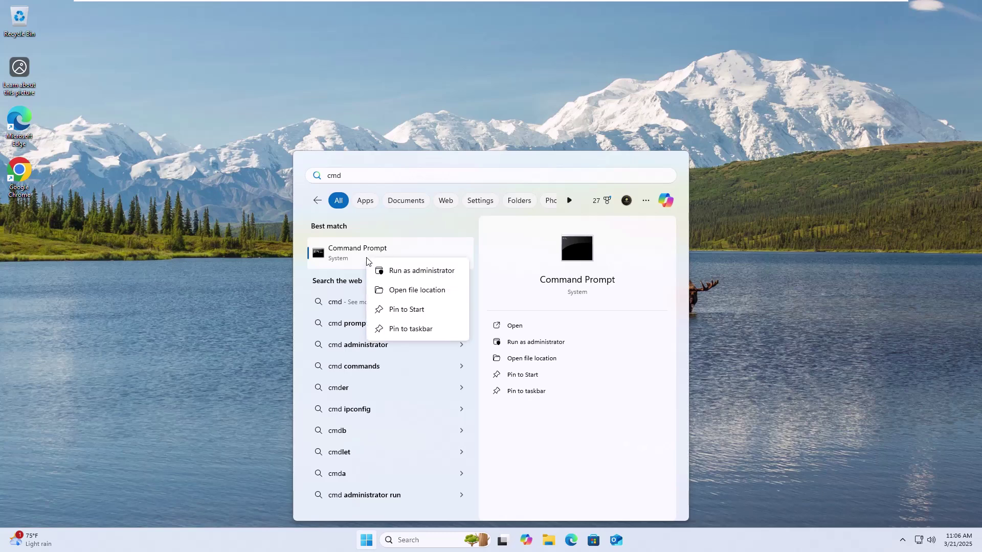
pyautogui.click(412, 273)
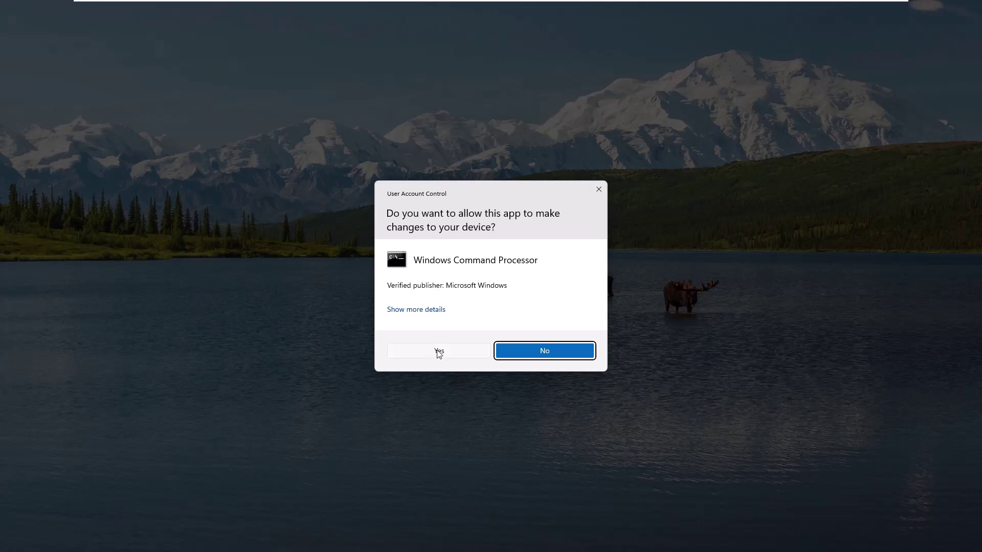
pyautogui.click(437, 351)
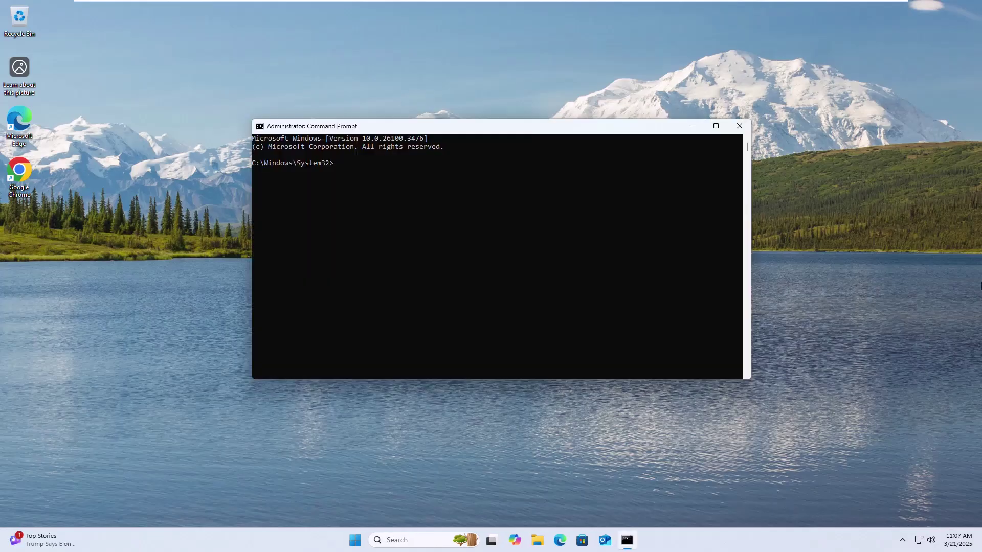
pyautogui.write('sfc /s')
pyautogui.write('cannow')
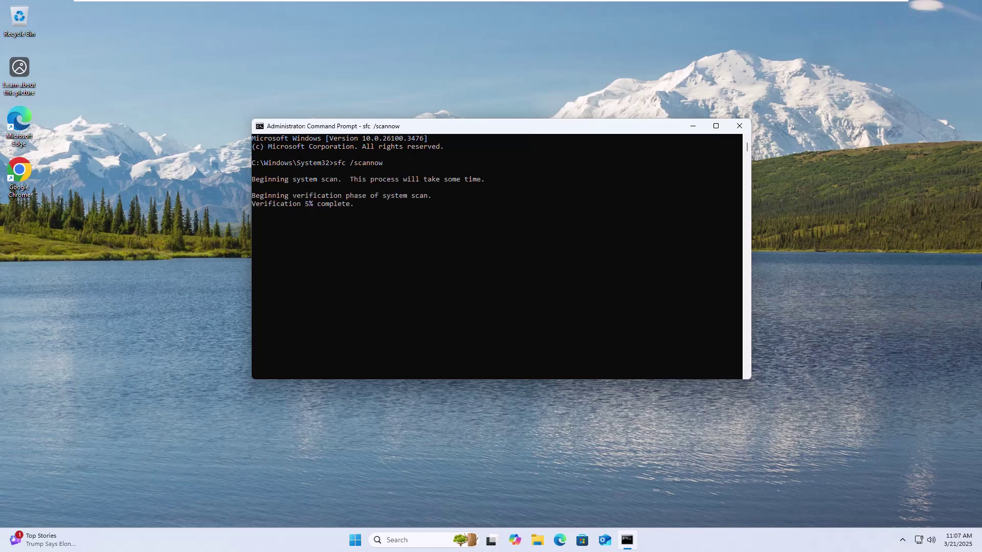
# Step: Run sfc /scannow in the elevated Command Prompt until verification reaches 100%
pyautogui.click(958, 261)
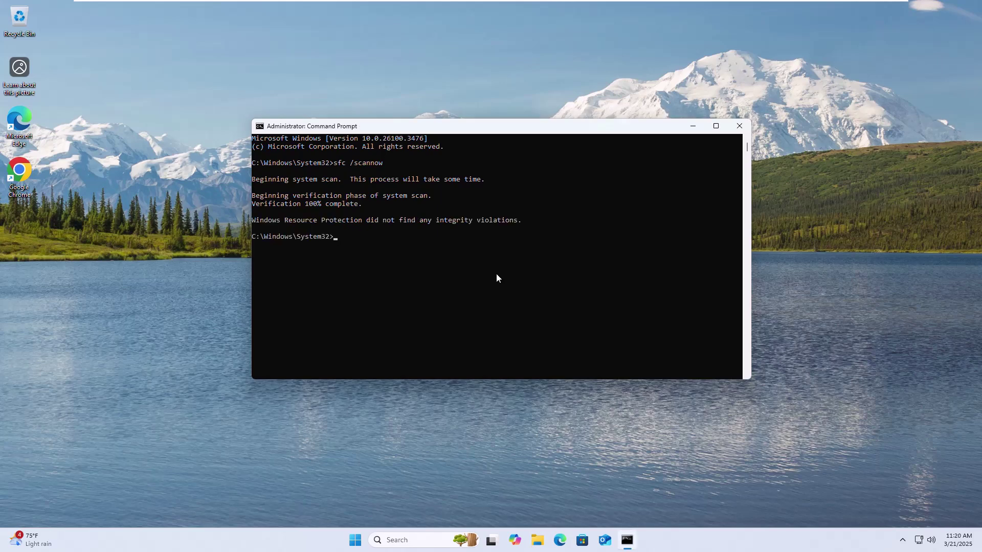
pyautogui.write('DISM ')
pyautogui.write('/ONLINE ')
pyautogui.write('/CLEANUP')
pyautogui.write('-IMAG')
pyautogui.write('E /REST')
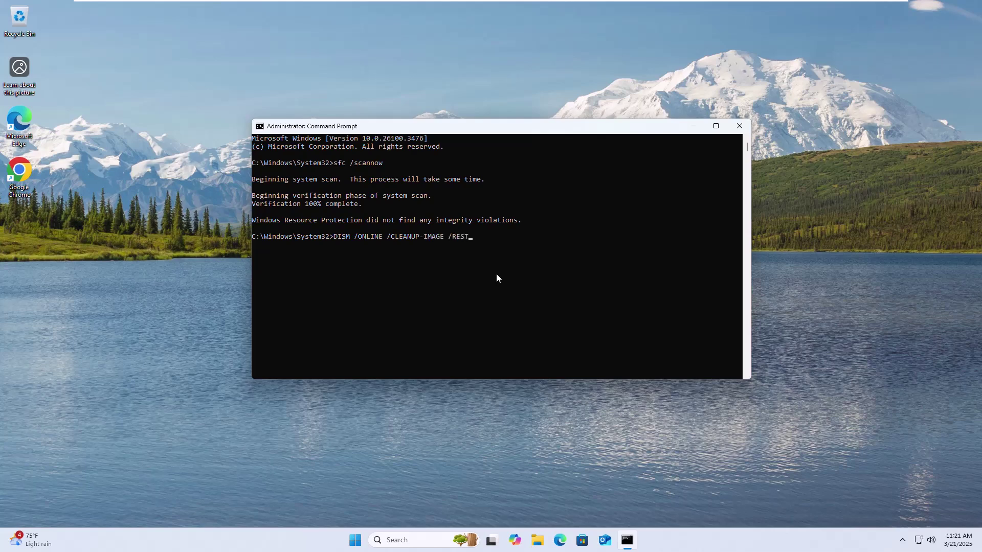
pyautogui.write('OREHEAL')
pyautogui.write('TH')
# Step: Run DISM /Online /Cleanup-Image /RestoreHealth until the restore completes successfully
pyautogui.press('Return')
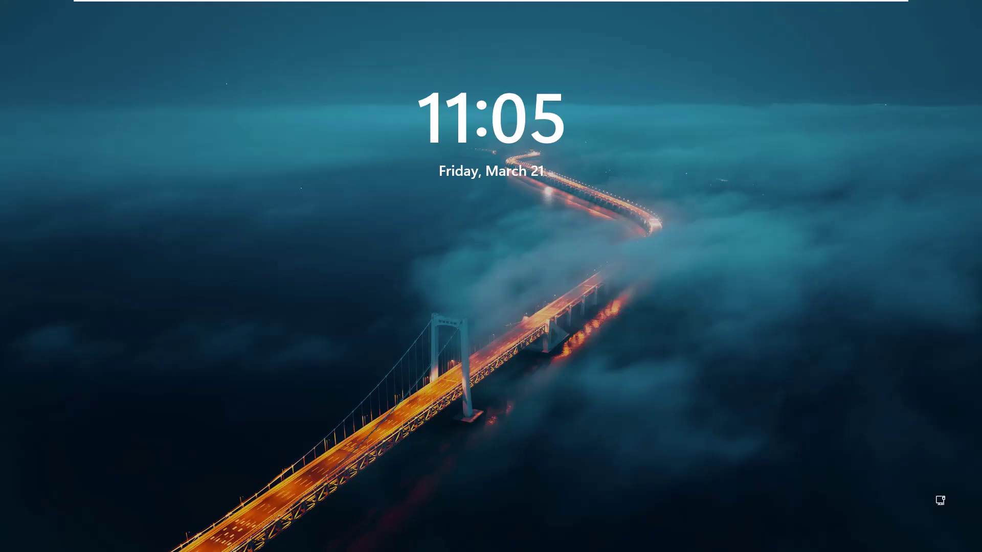
# Step: Dismiss the lock screen after the restart to sign in to the Tech Review account
pyautogui.press('Return')
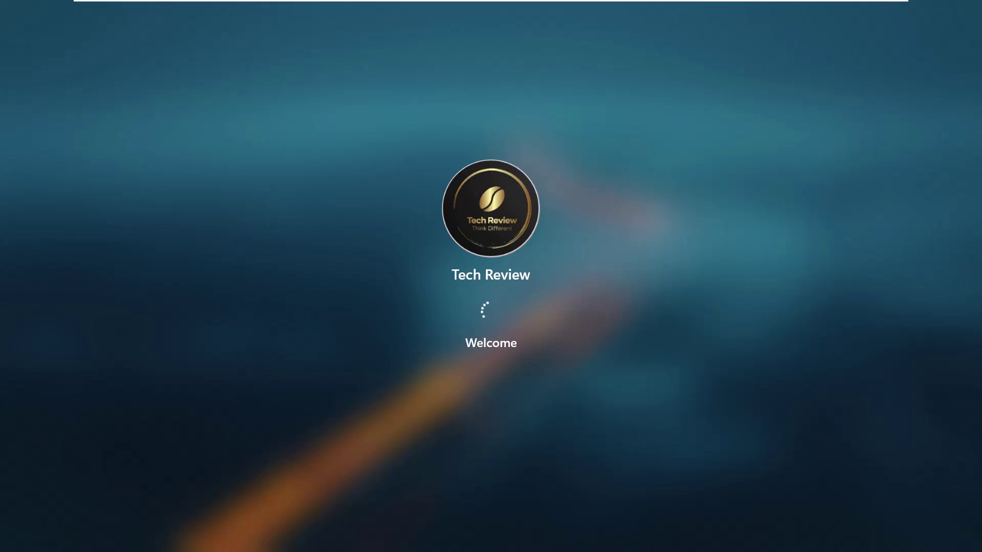